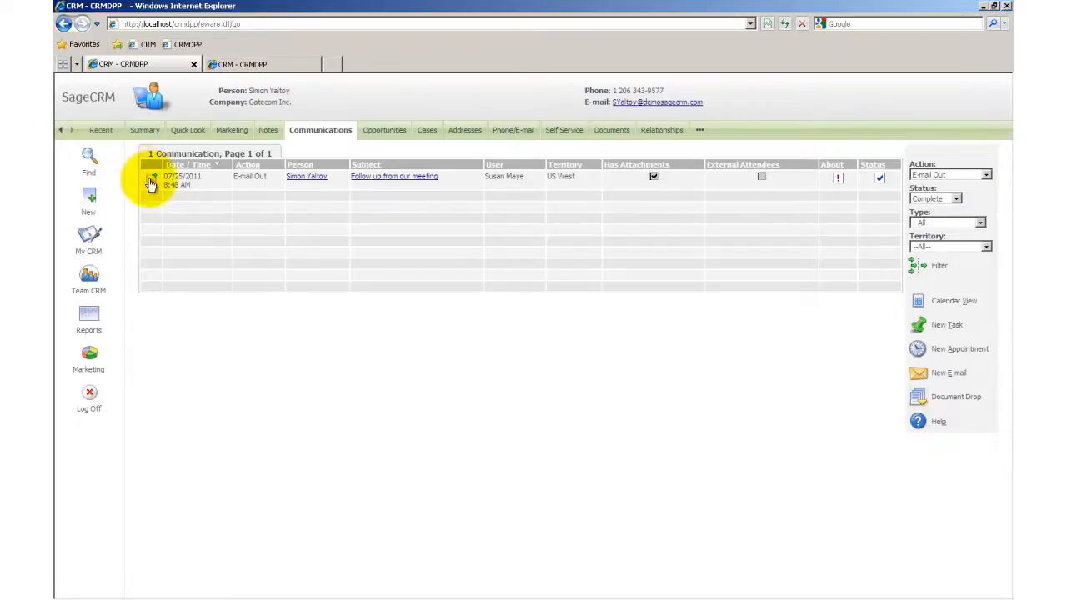
# Step: Start forwarding the "Follow up from our meeting" e-mail, examine the quoted original message header fields, and cancel the forward
pyautogui.moveTo(151, 183)
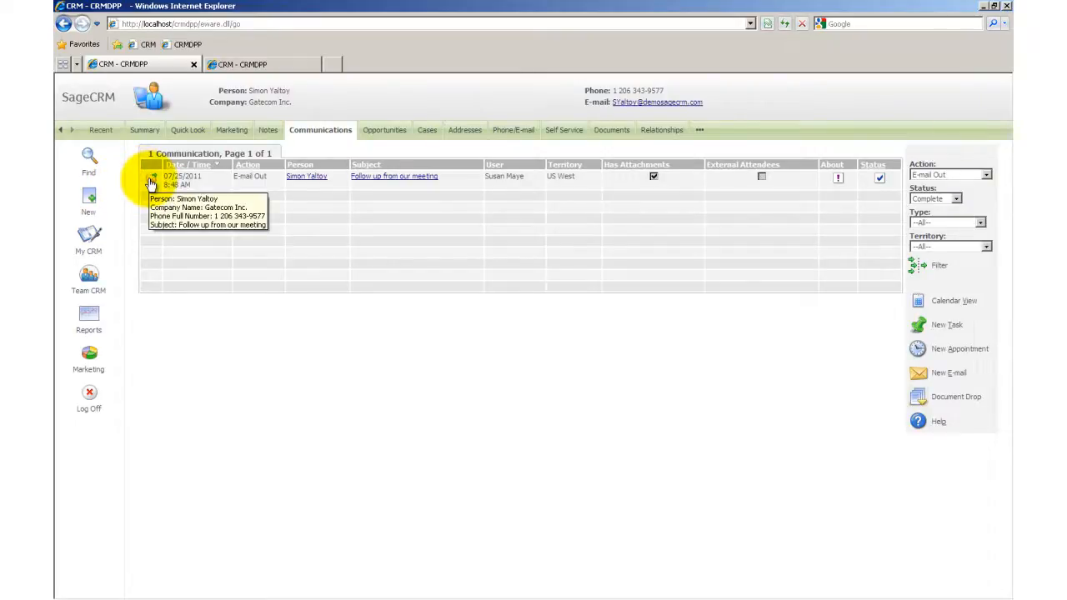
pyautogui.click(151, 178)
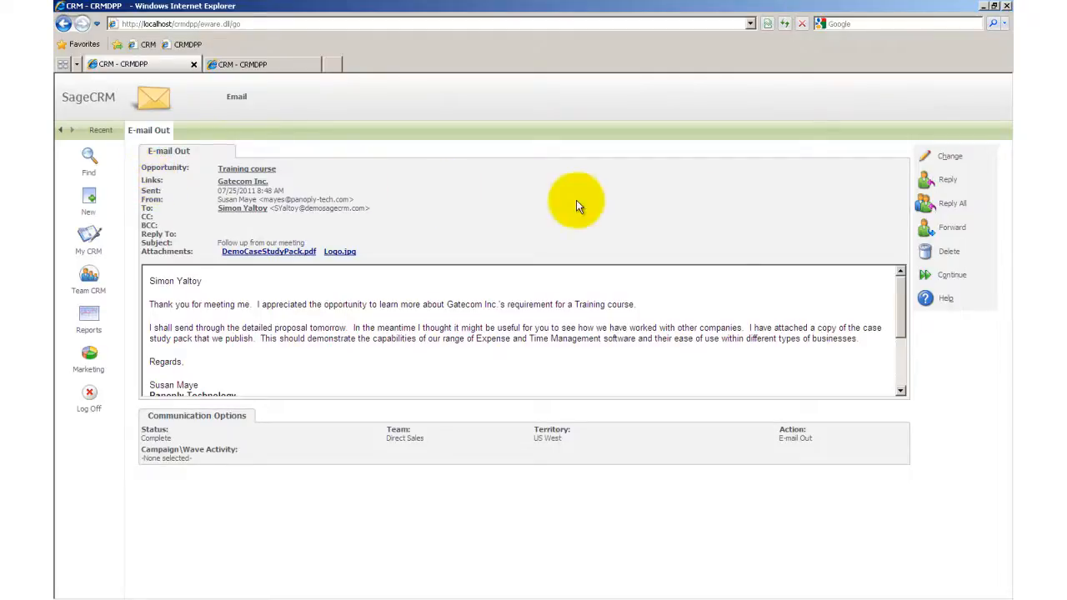
pyautogui.click(928, 233)
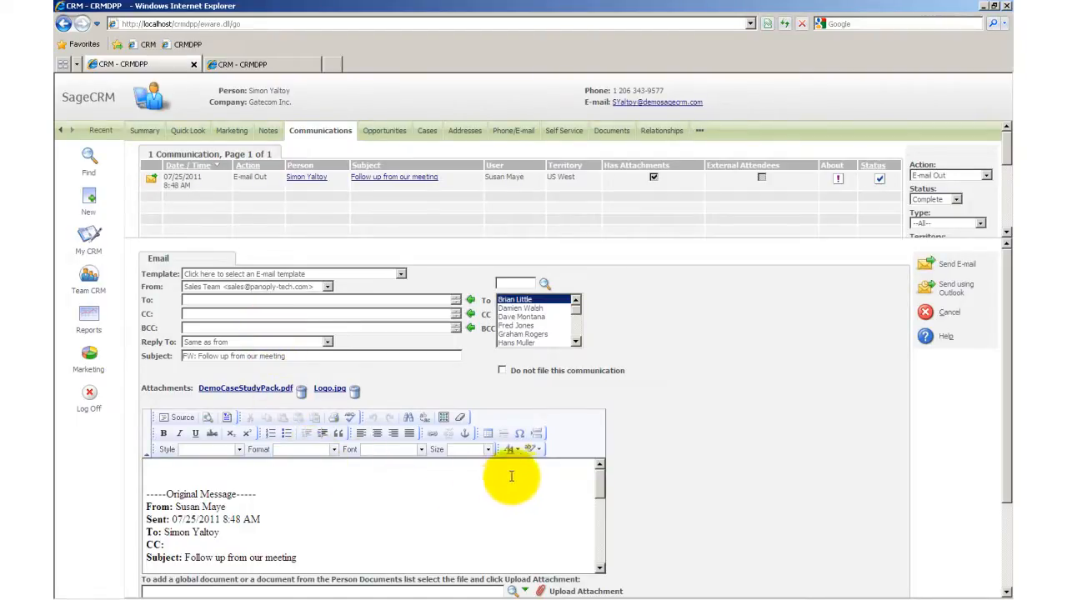
pyautogui.moveTo(597, 480)
pyautogui.mouseDown()
pyautogui.moveTo(600, 548)
pyautogui.moveTo(602, 481)
pyautogui.mouseUp()
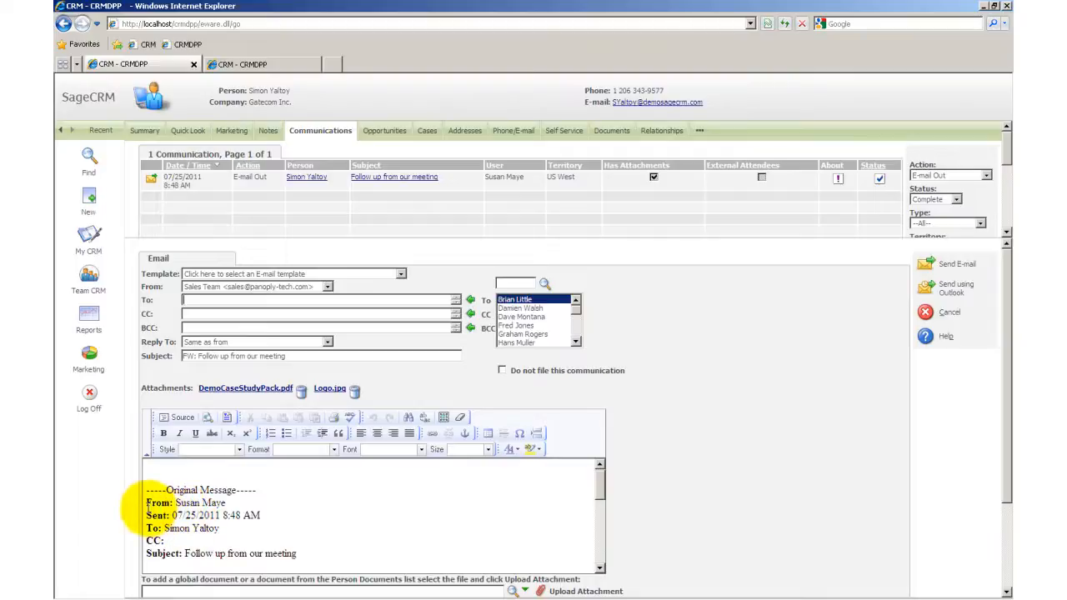
pyautogui.moveTo(147, 506); pyautogui.dragTo(345, 556)
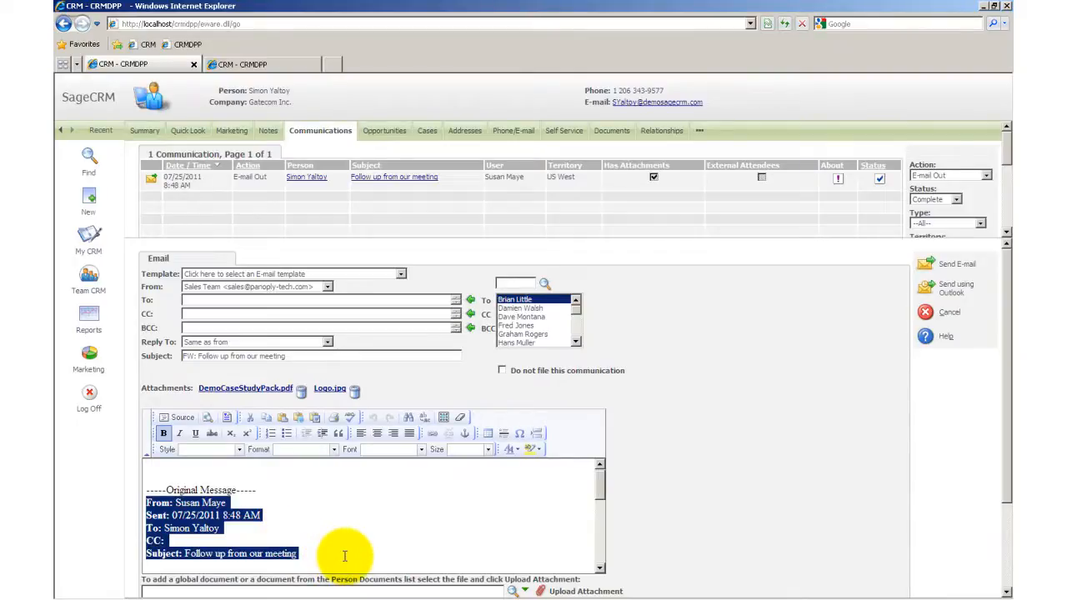
pyautogui.click(316, 479)
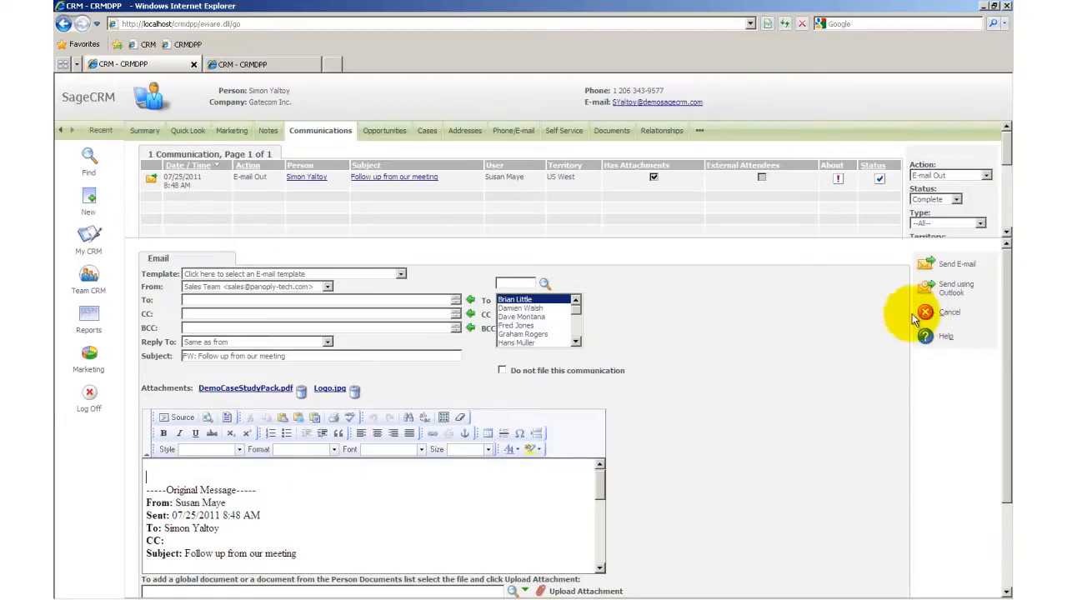
pyautogui.click(926, 315)
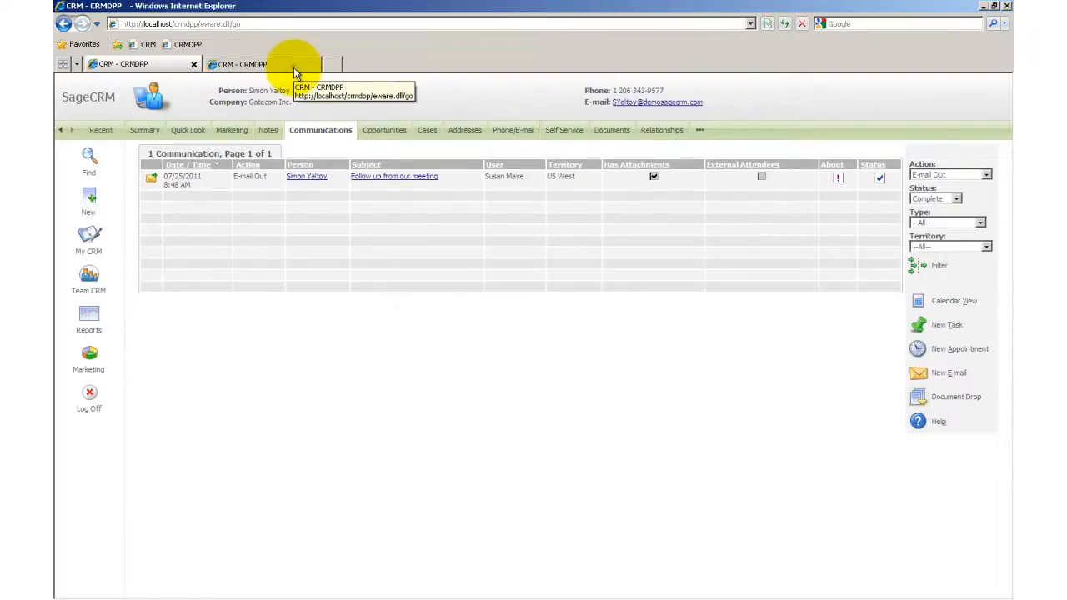
# Step: Review the Communication entity's fields under Administration customization, and open the Translations page
pyautogui.click(293, 68)
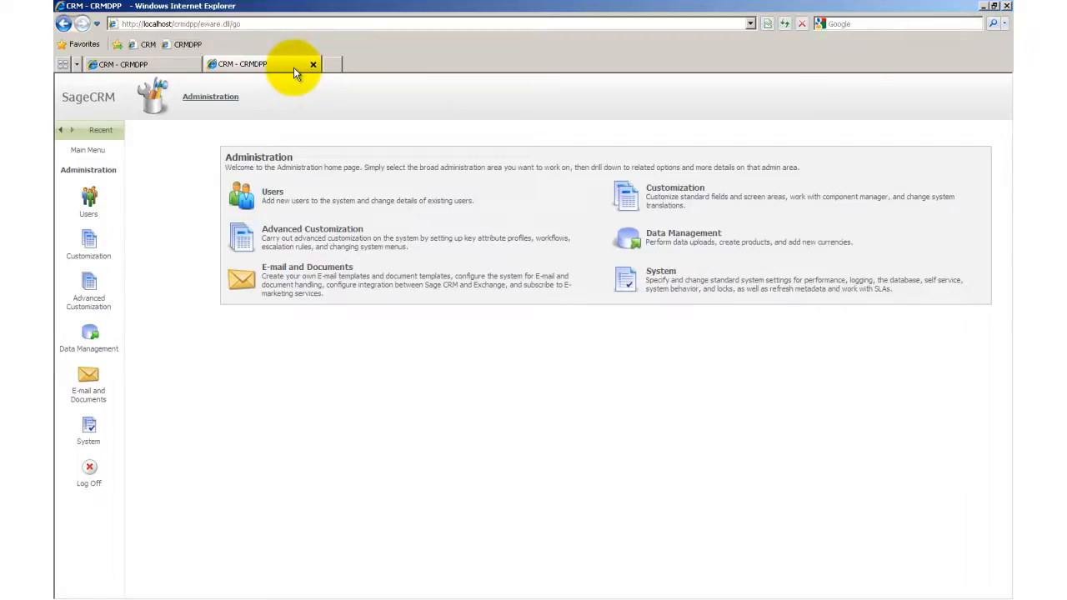
pyautogui.click(627, 194)
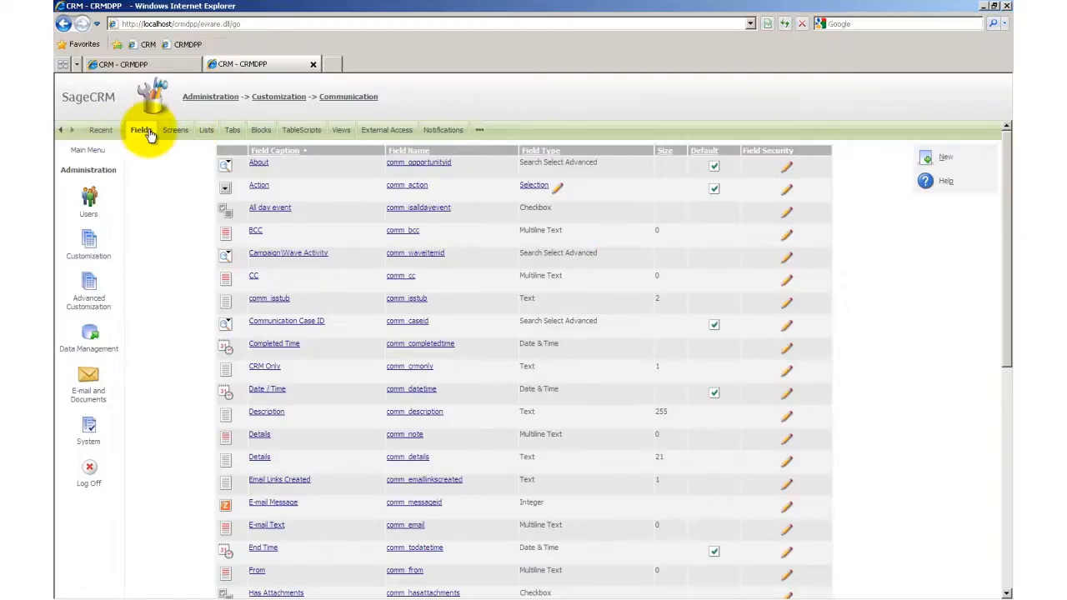
pyautogui.click(277, 99)
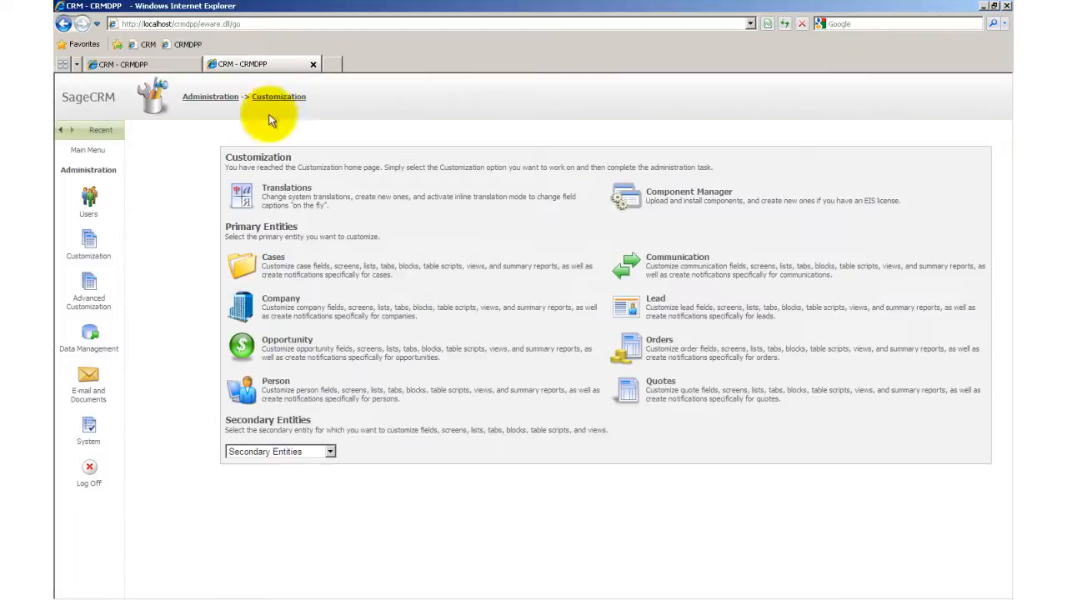
pyautogui.click(243, 190)
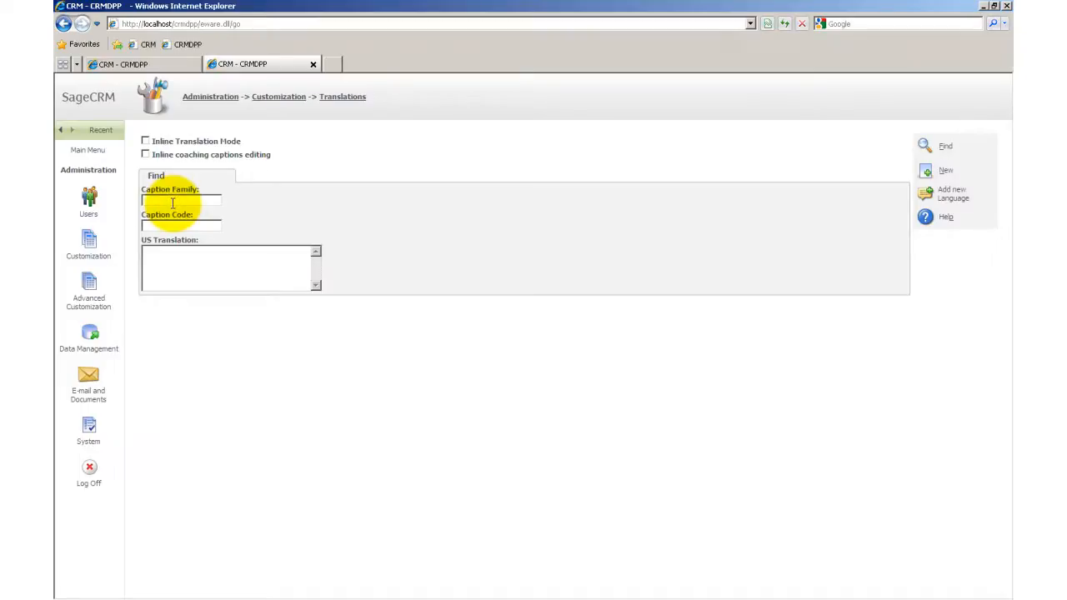
# Step: Search the translations for caption family "email" and caption code "reply"
pyautogui.write('email')
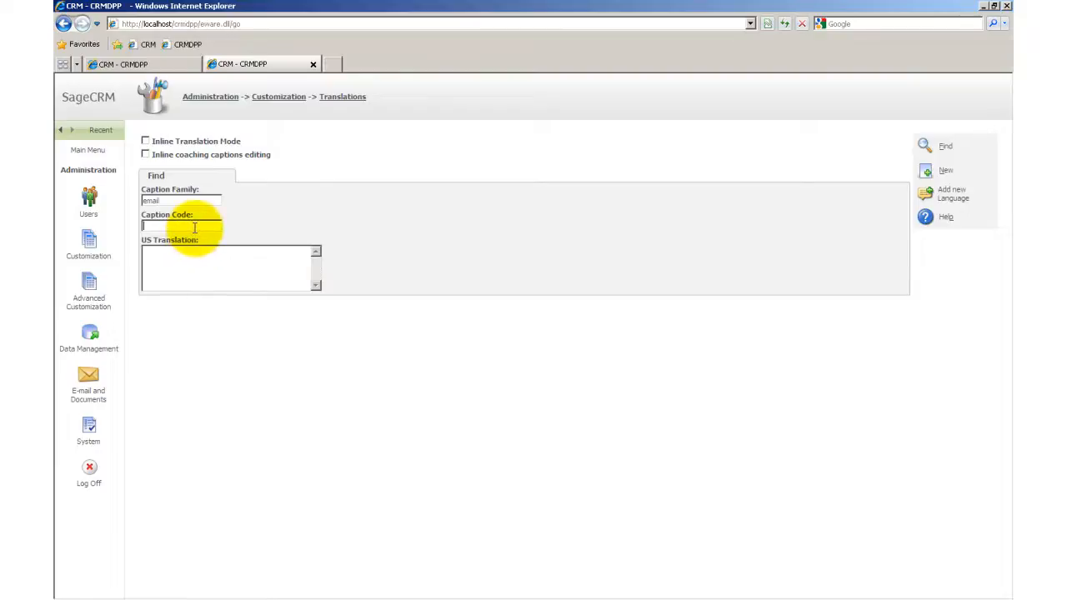
pyautogui.click(194, 226)
pyautogui.write('reply')
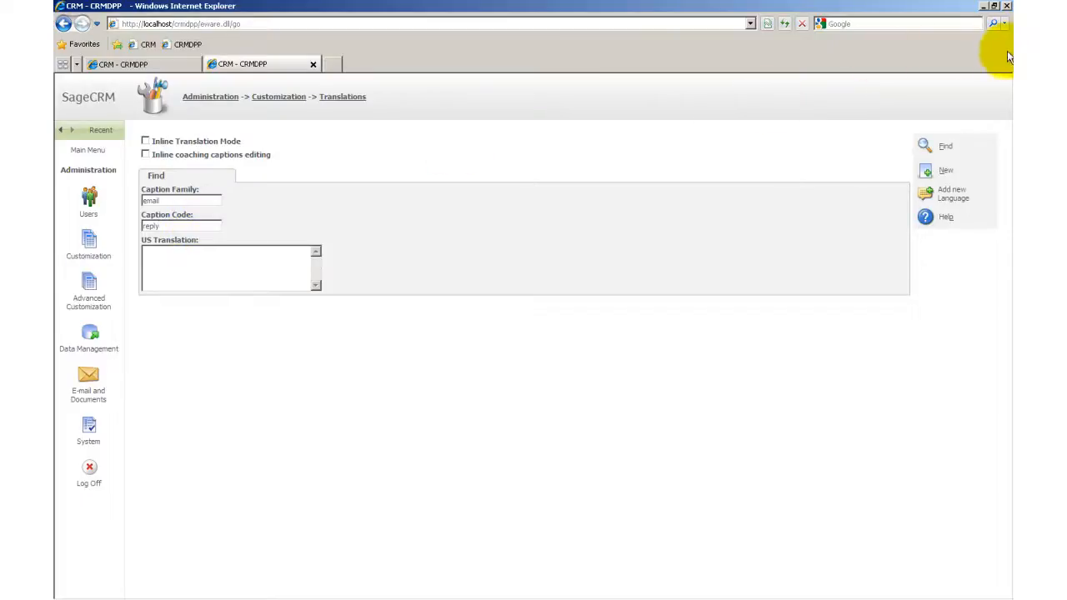
pyautogui.click(936, 151)
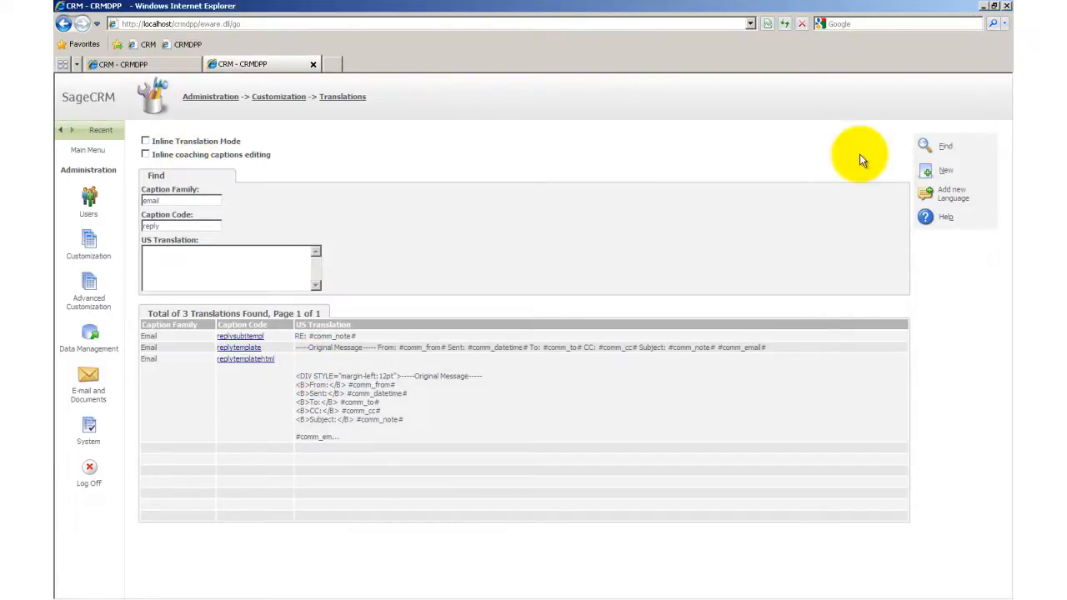
# Step: Search the translations again with caption code "forward", keeping the caption family "email"
pyautogui.doubleClick(179, 226)
pyautogui.write('forw')
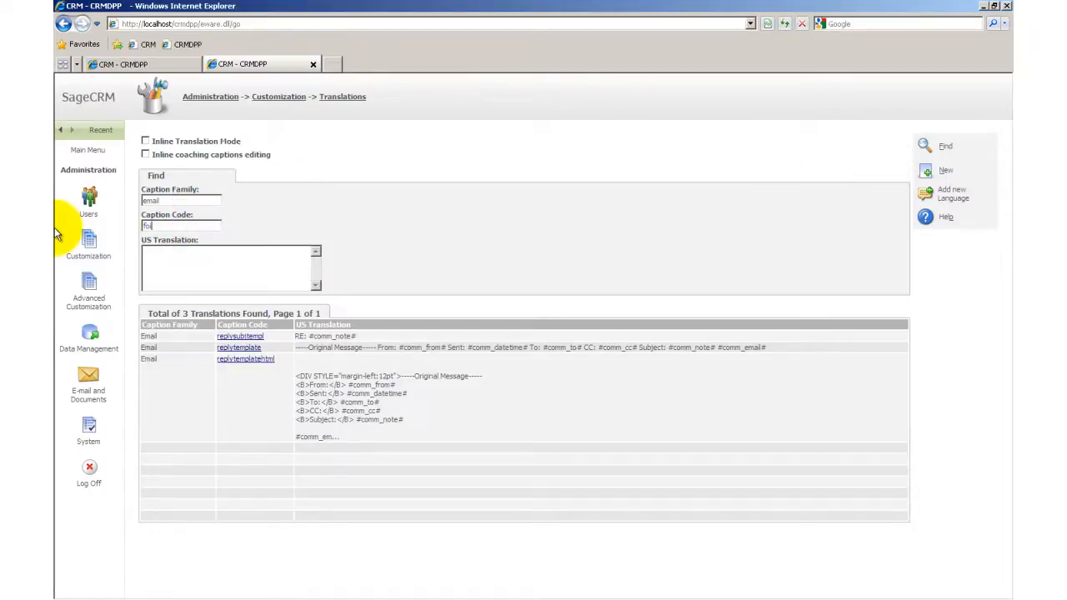
pyautogui.press('BackSpace')
pyautogui.press('BackSpace')
pyautogui.write('rward')
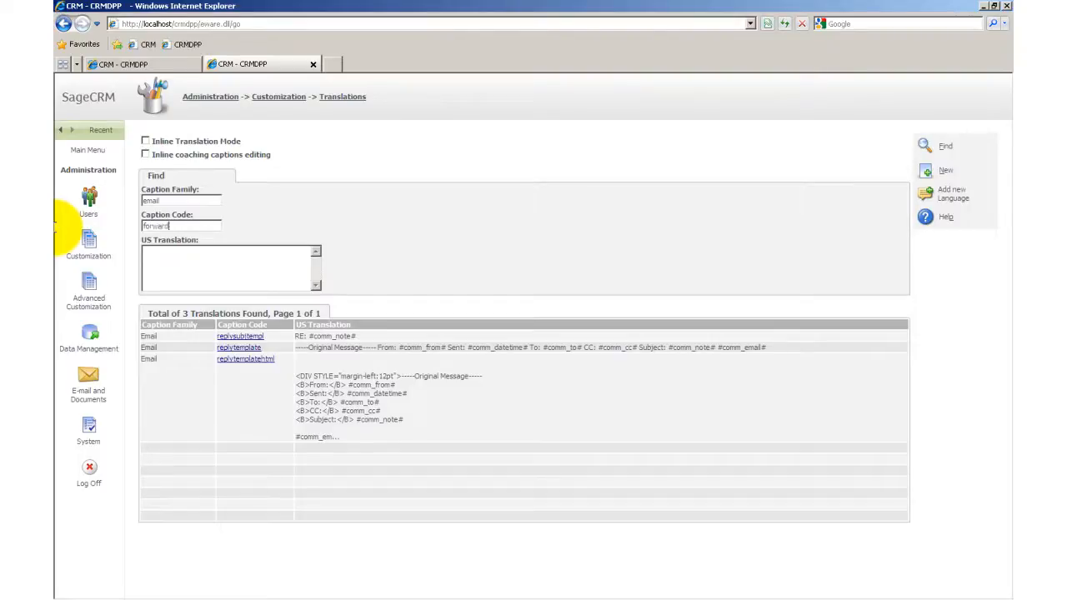
pyautogui.click(924, 147)
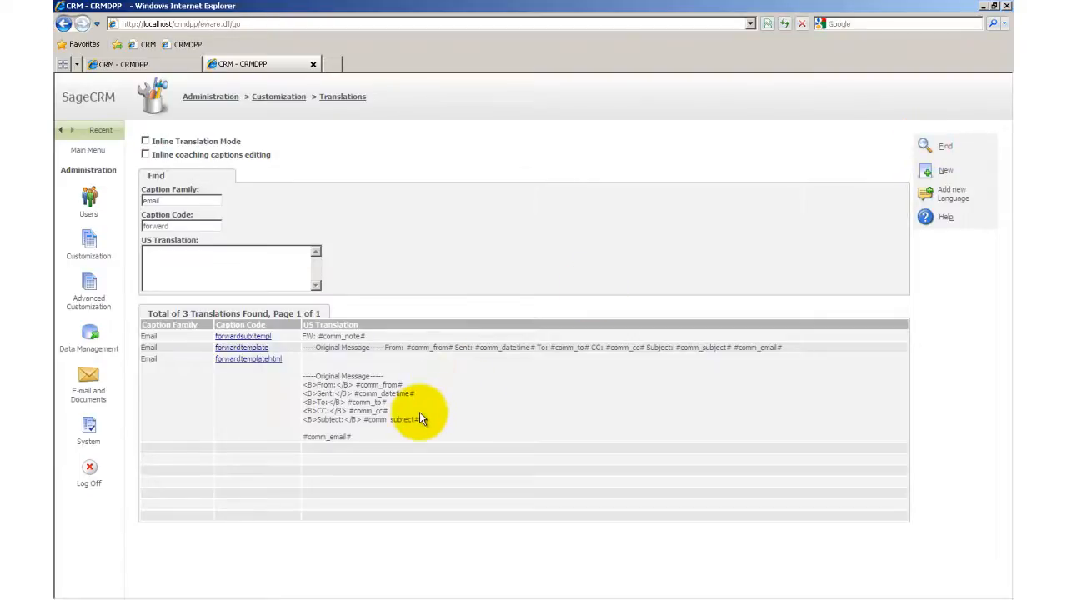
# Step: Open the forwardtemplatehtml translation for editing
pyautogui.click(238, 363)
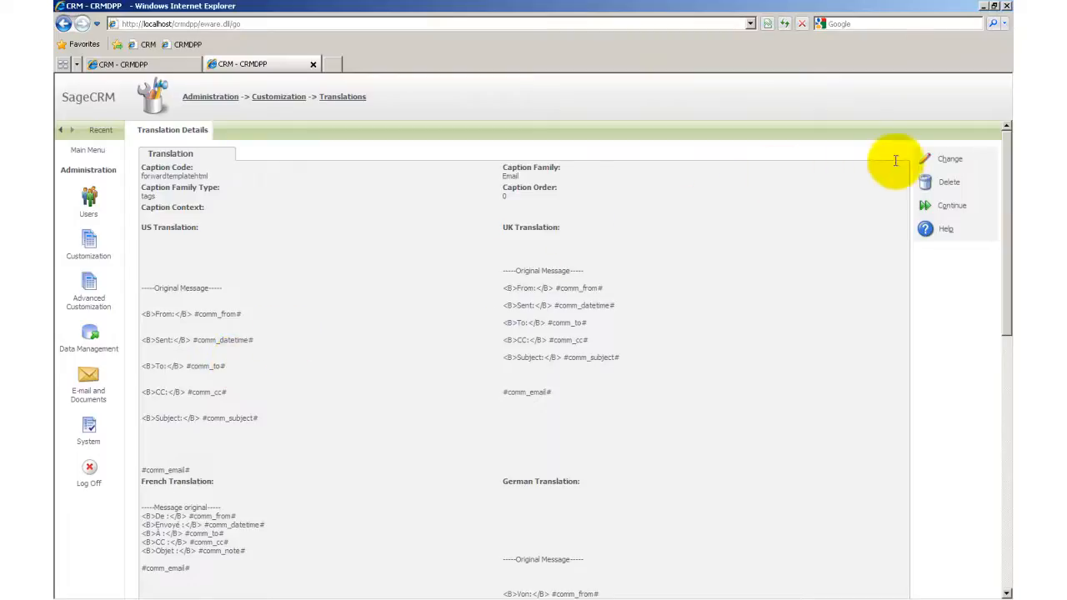
pyautogui.click(949, 162)
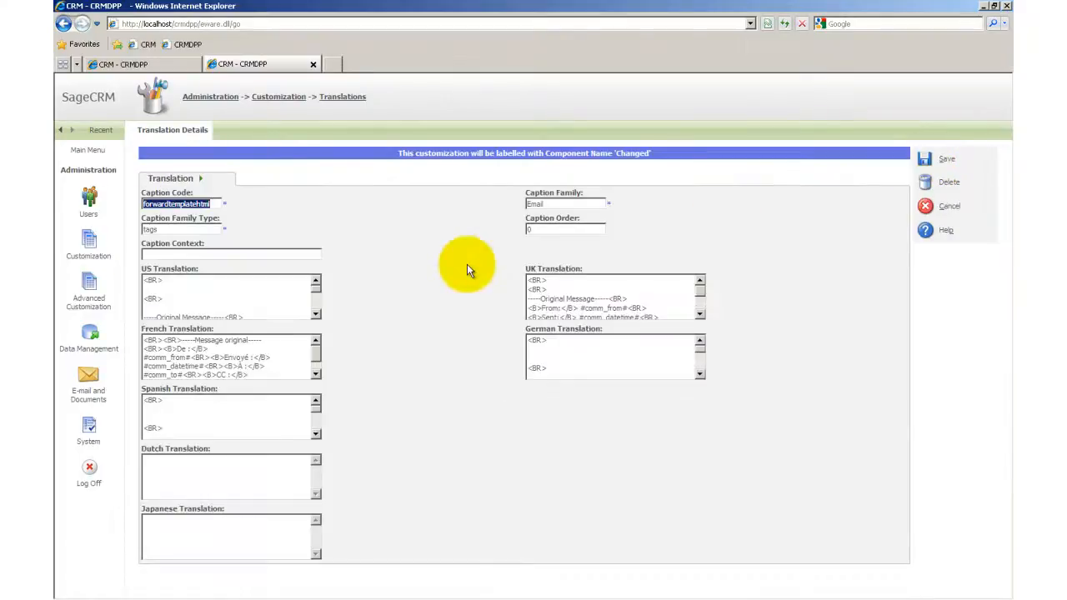
pyautogui.click(267, 371)
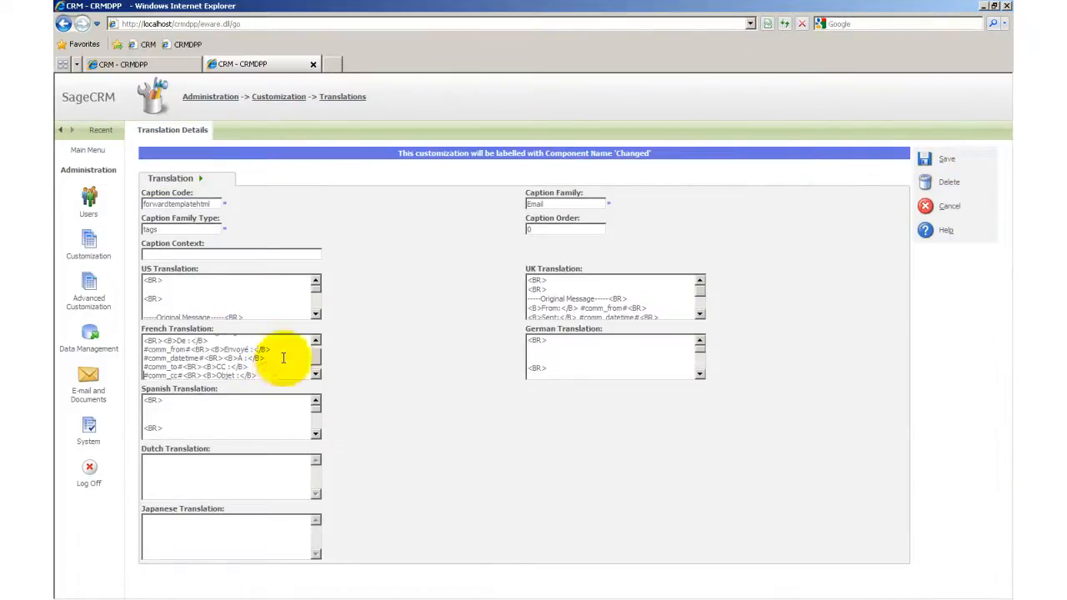
pyautogui.scroll(-1, 269, 286)
# Step: Duplicate the Subject line with #comm_subject# on a new line below the original in the US Translation
pyautogui.click(268, 286)
pyautogui.scroll(-2, 268, 286)
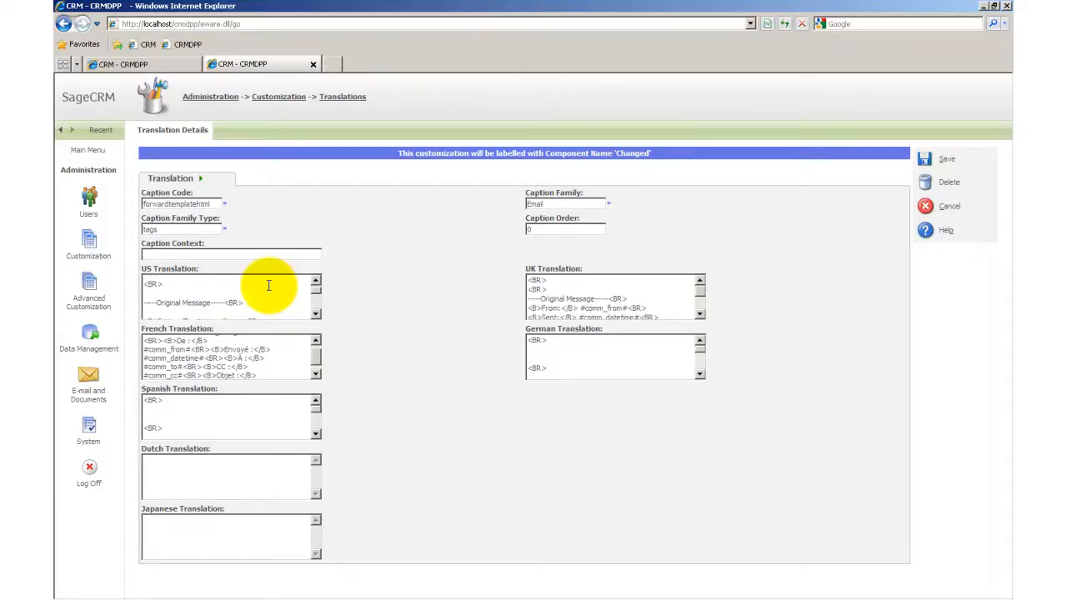
pyautogui.scroll(-2, 269, 286)
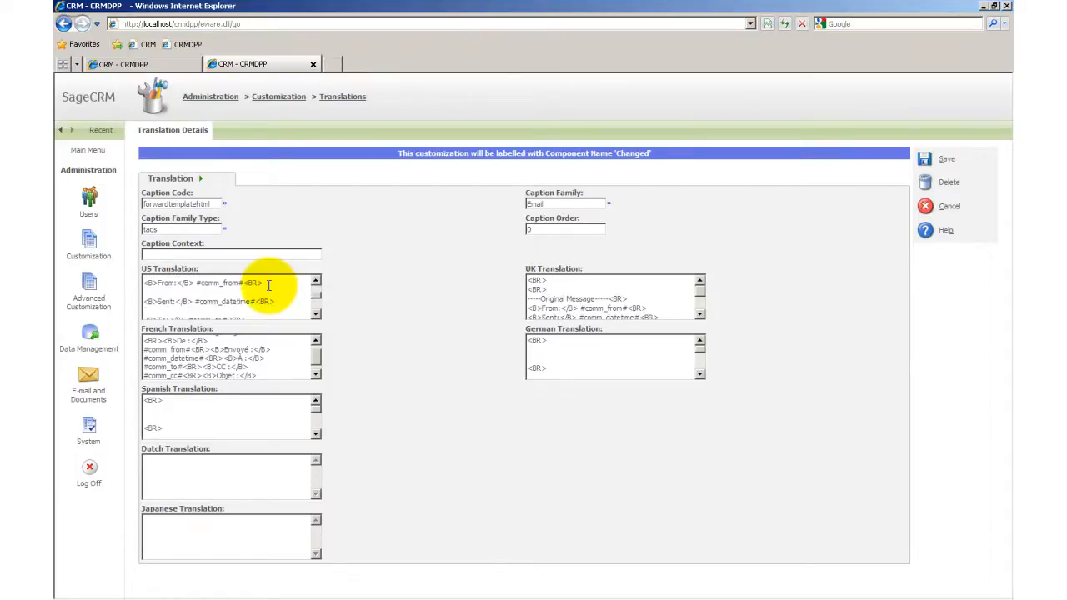
pyautogui.scroll(-1, 268, 286)
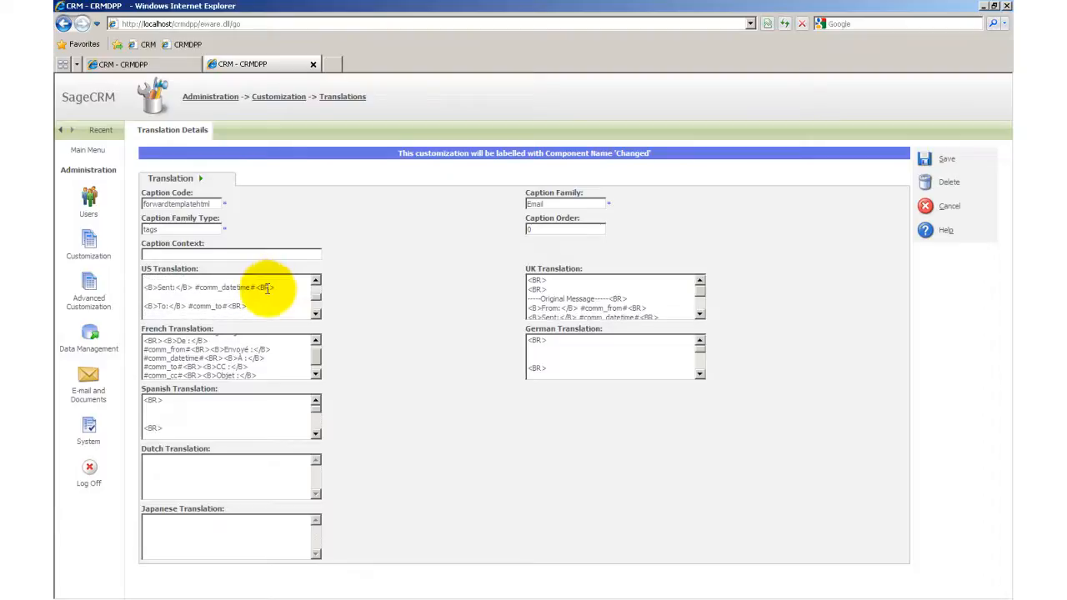
pyautogui.scroll(-2, 268, 288)
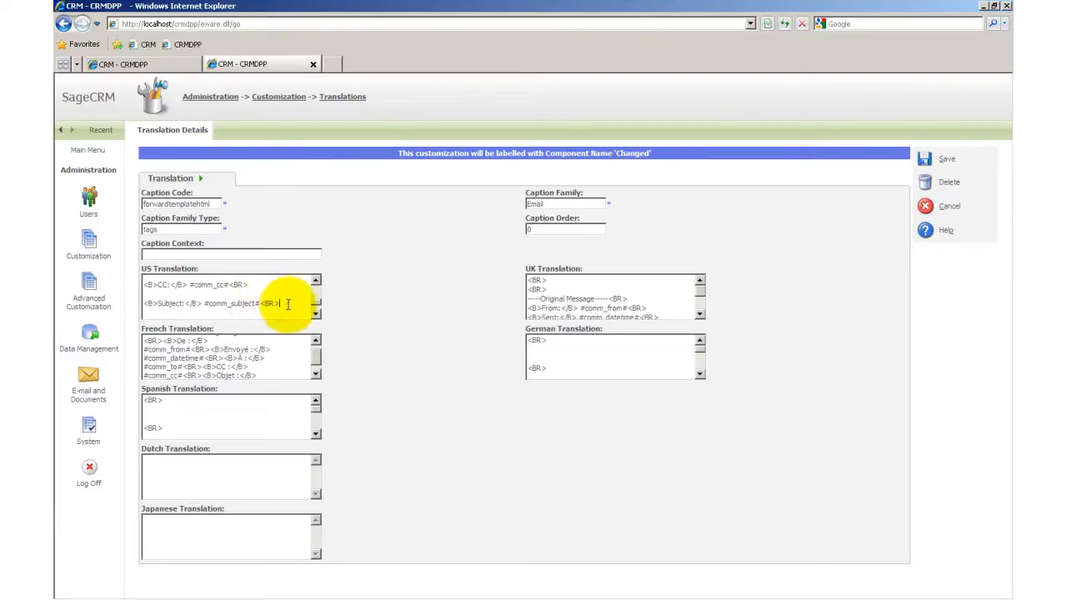
pyautogui.click(289, 306)
pyautogui.press('Home')
pyautogui.hotkey('shift', 'End')
pyautogui.hotkey('ctrl', 'c')
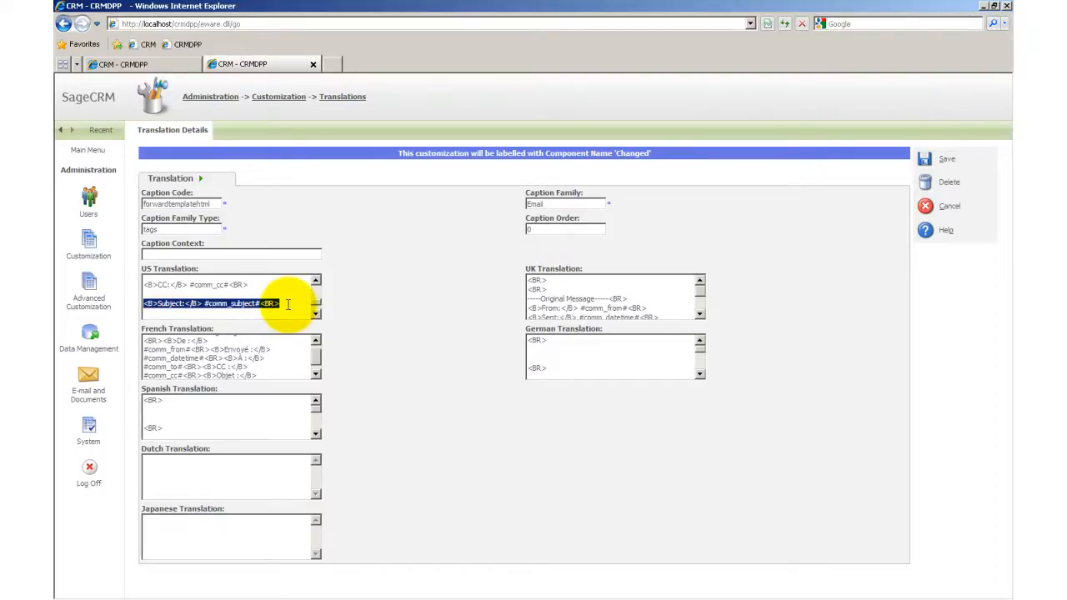
pyautogui.press('End')
pyautogui.press('Return')
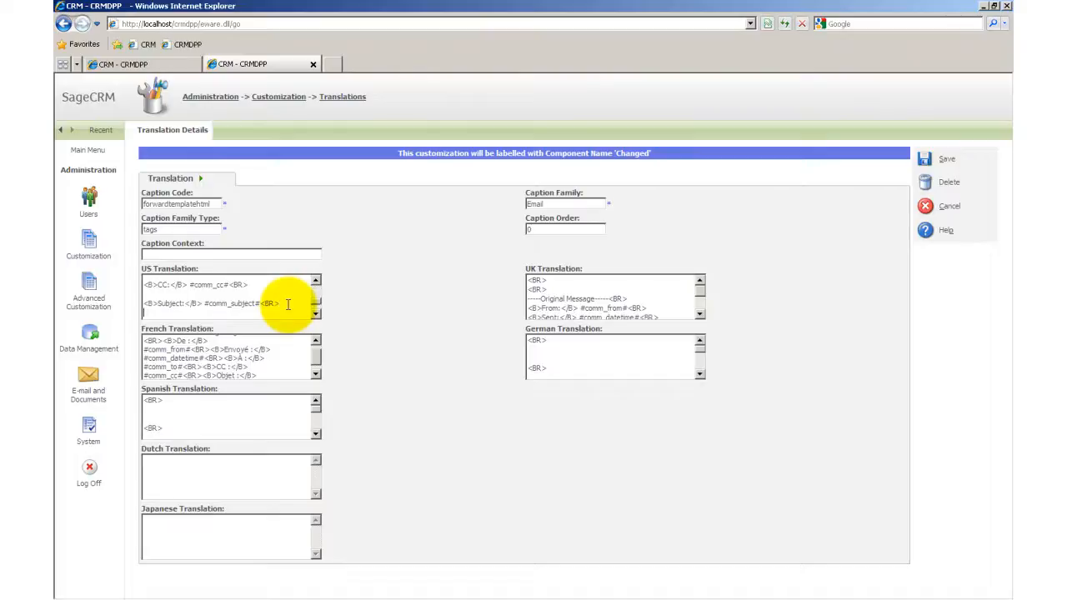
pyautogui.press('Return')
pyautogui.hotkey('ctrl', 'v')
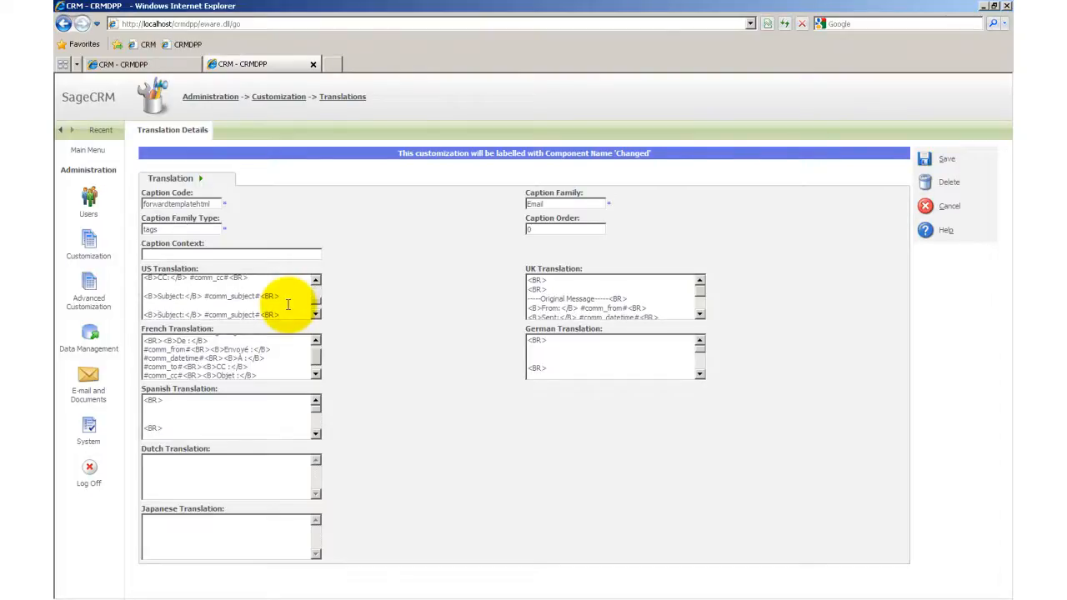
# Step: Change the duplicated line to "<B>Status:</B> #comm_status#<BR>", save the translation, and return to the translations list
pyautogui.hotkey('ctrl', 'shift', 'Right')
pyautogui.write('Status')
pyautogui.press('Right')
pyautogui.press('Right')
pyautogui.press('Right')
pyautogui.press('Right')
pyautogui.hotkey('ctrl', 'shift', 'Right')
pyautogui.write('status')
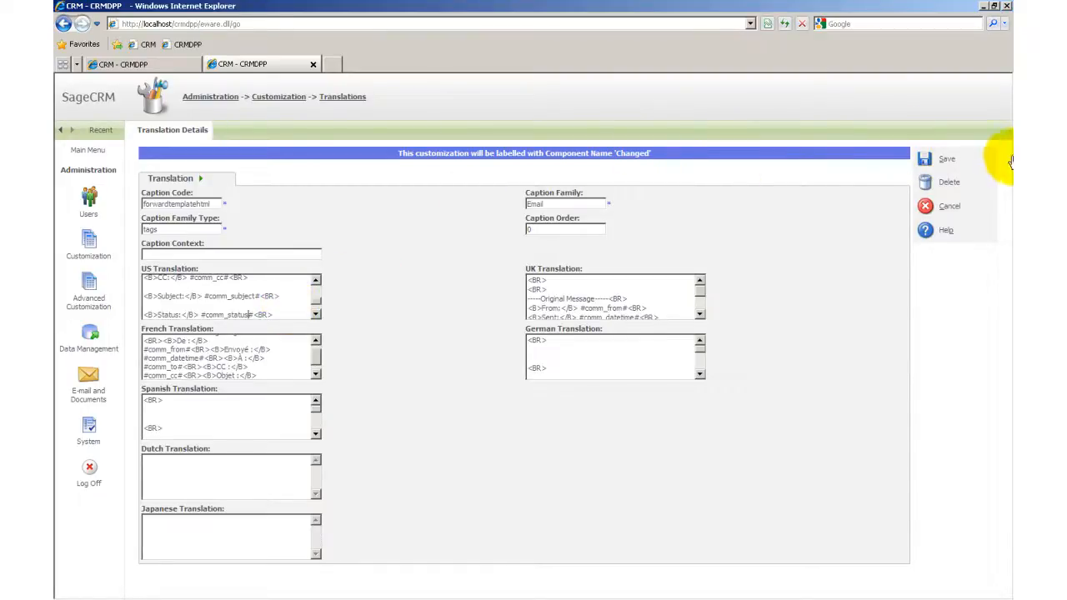
pyautogui.click(926, 166)
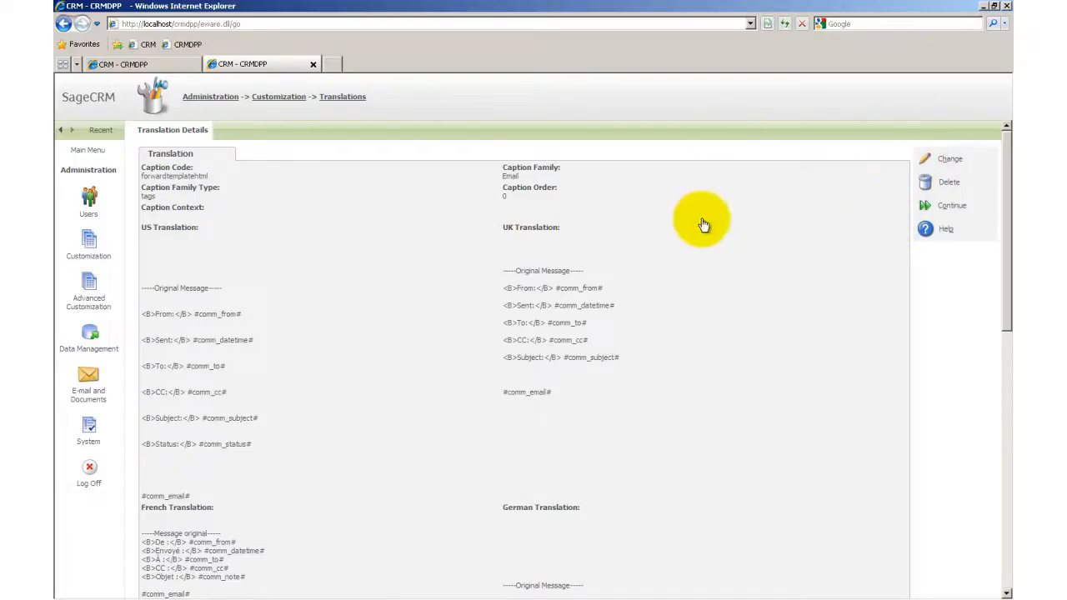
pyautogui.click(963, 210)
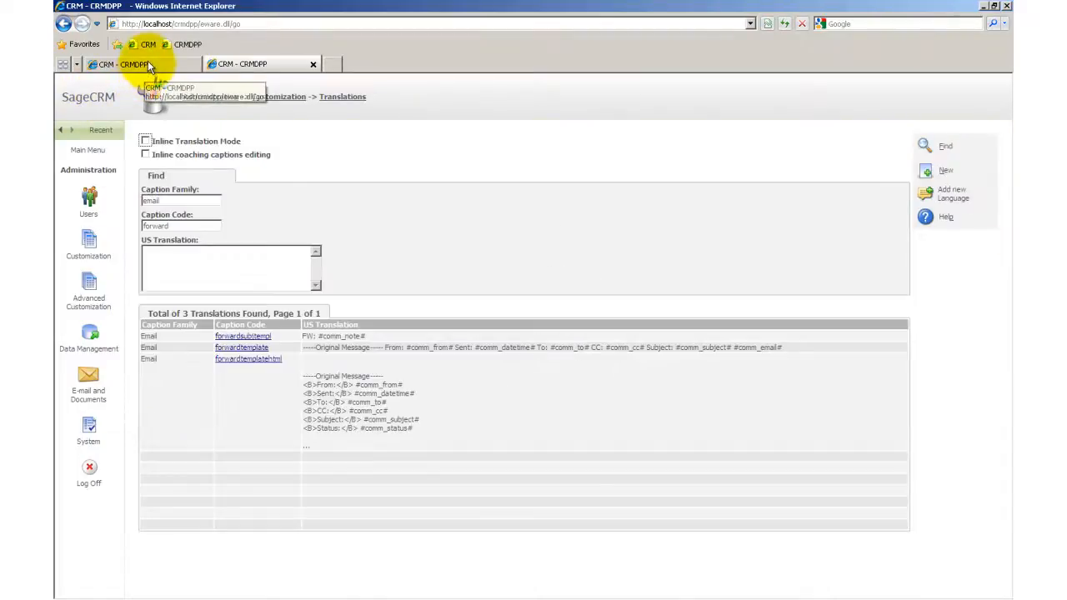
# Step: Go back to the contact's communications and forward the "Follow up from our meeting" e-mail to check its quoted header
pyautogui.click(145, 65)
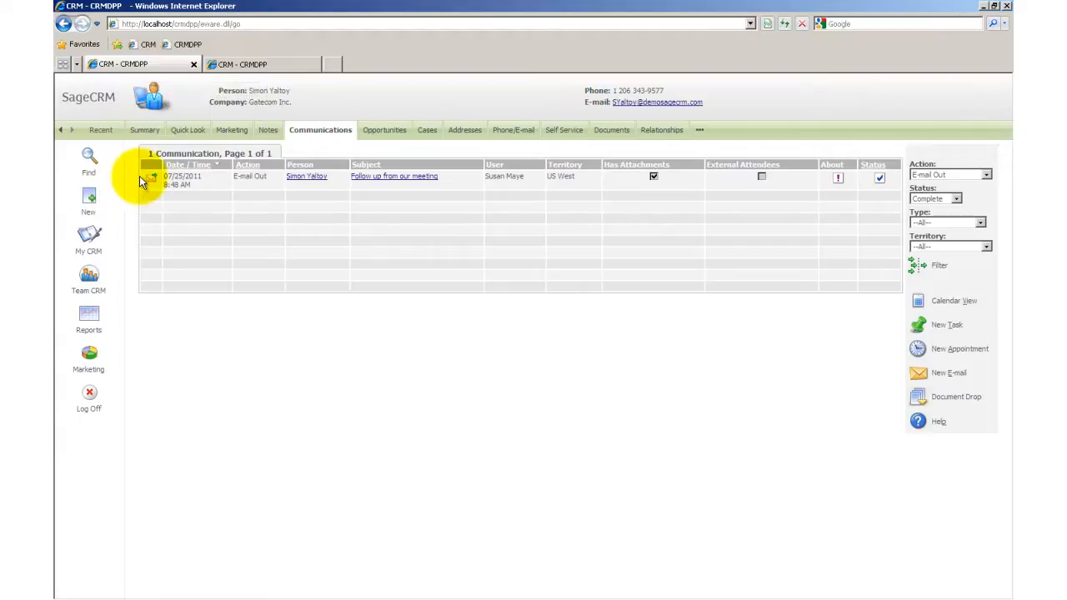
pyautogui.moveTo(150, 179)
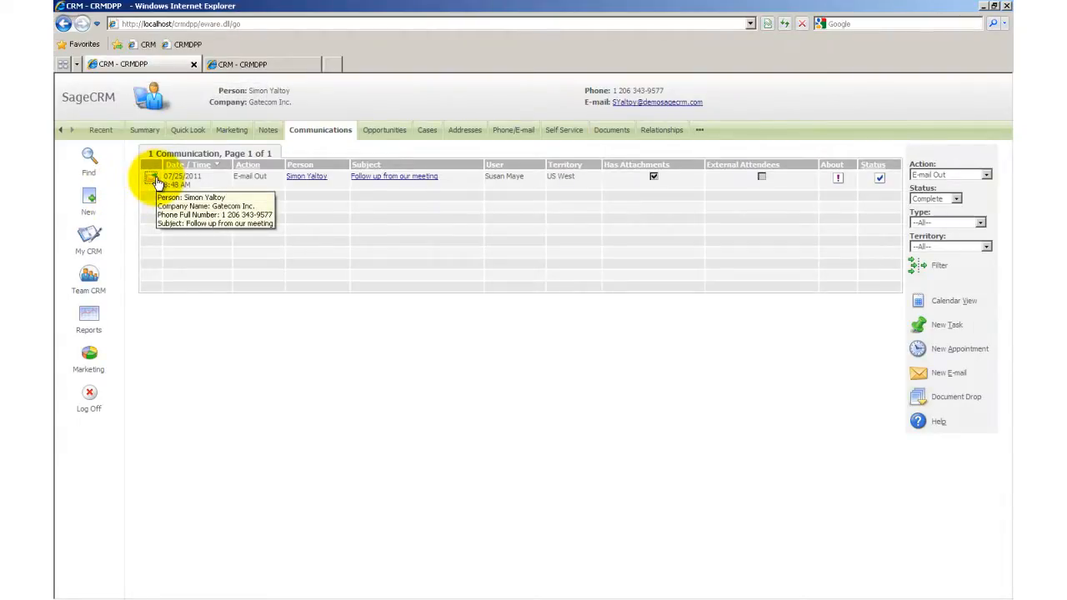
pyautogui.click(155, 181)
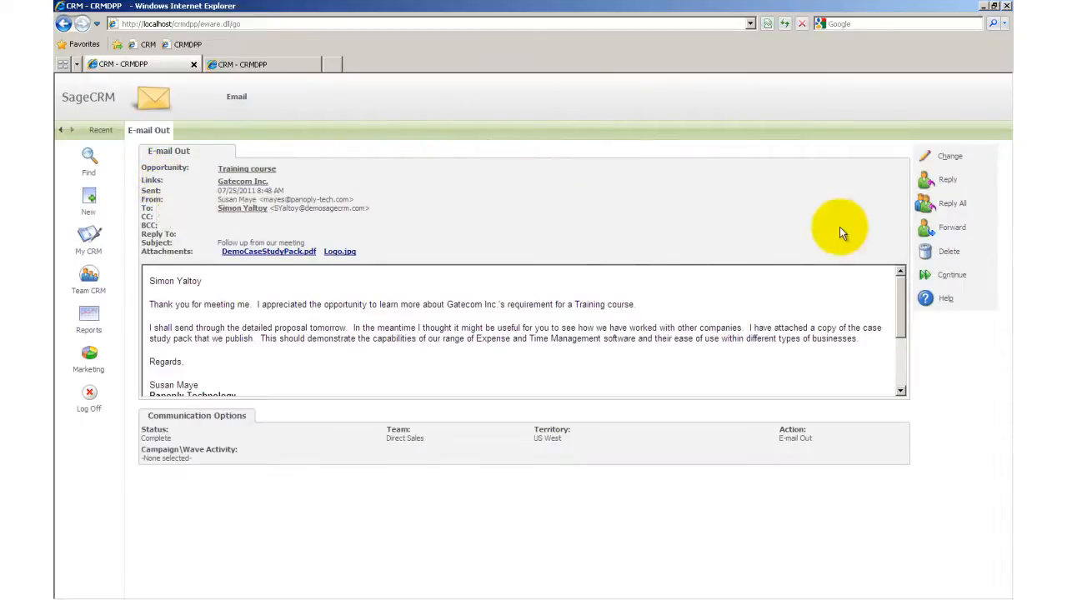
pyautogui.click(928, 235)
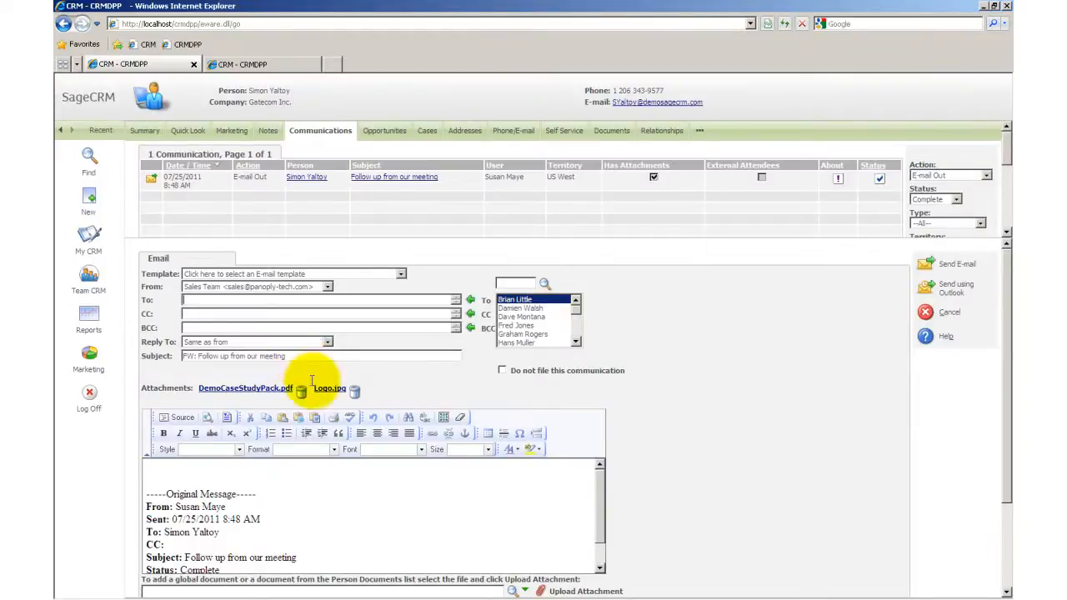
pyautogui.click(324, 467)
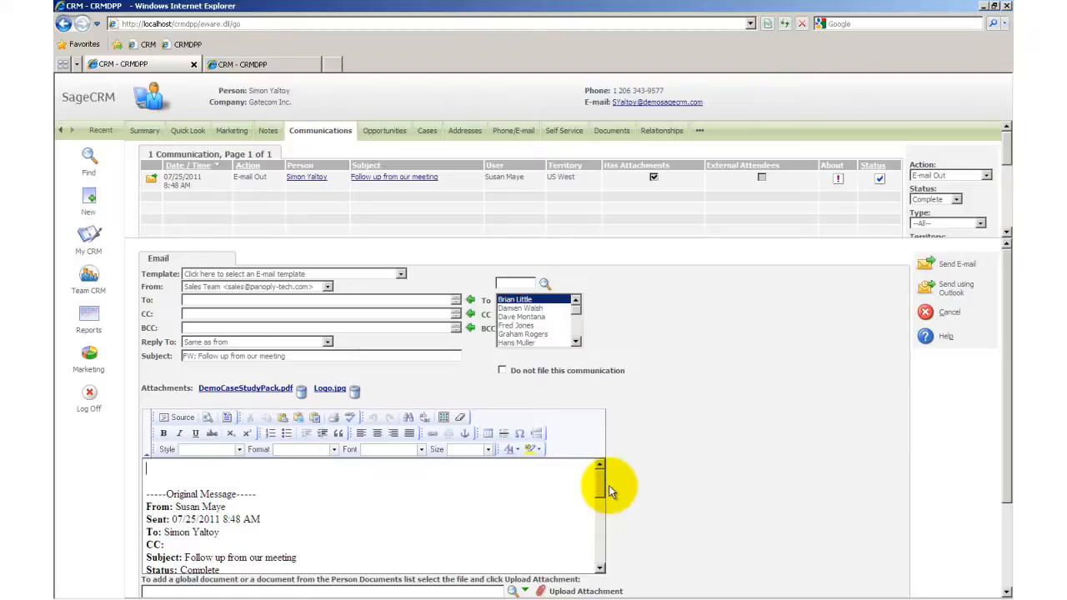
# Step: Examine the Status line in the quoted header of the forwarded e-mail's message body
pyautogui.moveTo(605, 485); pyautogui.dragTo(600, 504)
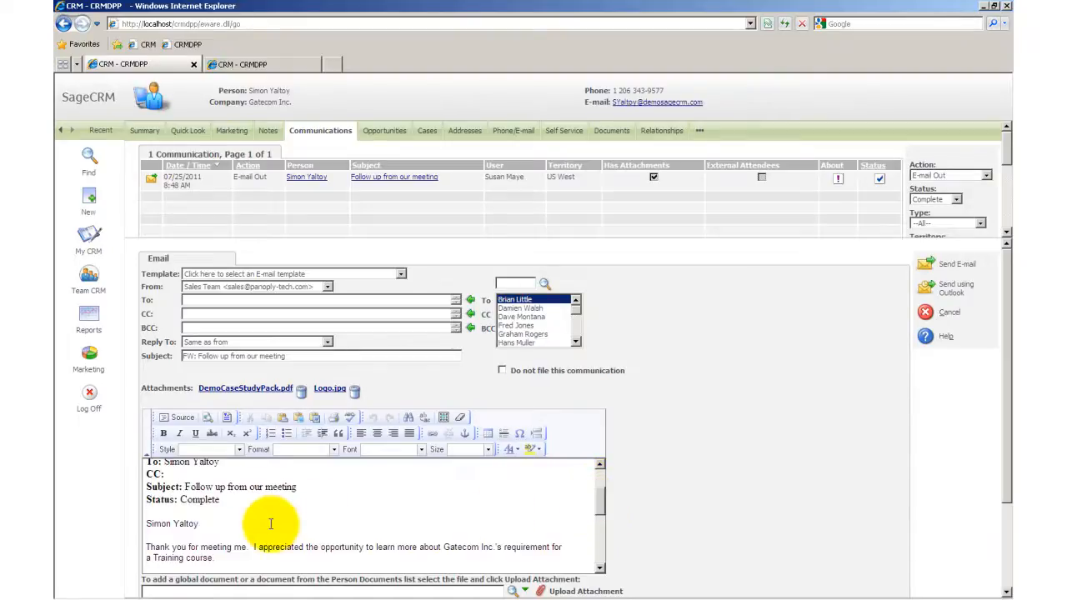
pyautogui.click(245, 504)
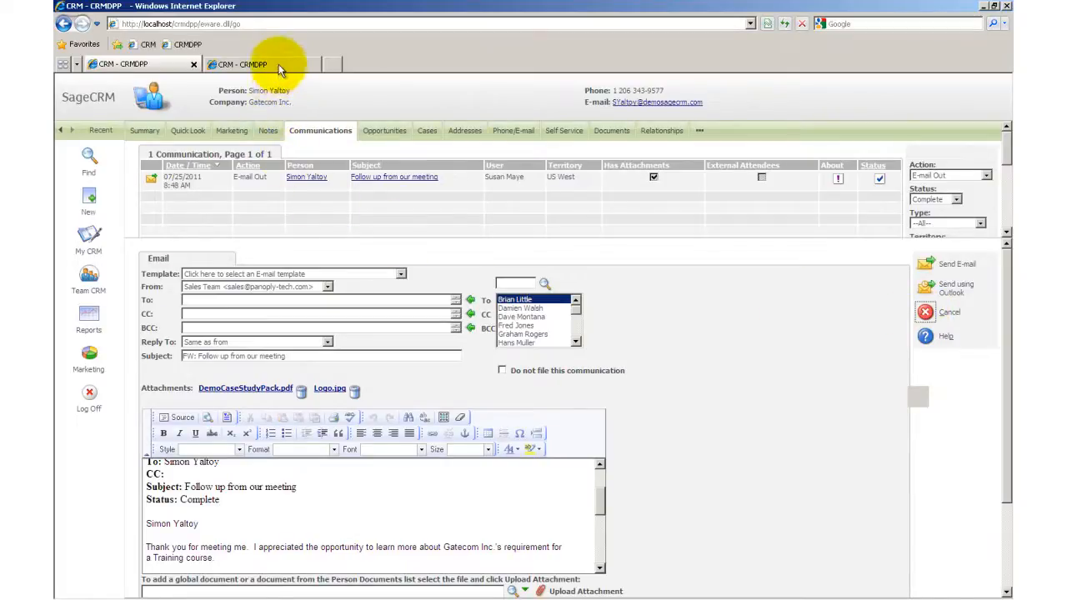
# Step: Return to the Translations page and search the email caption family for the caption code "reply"
pyautogui.click(250, 64)
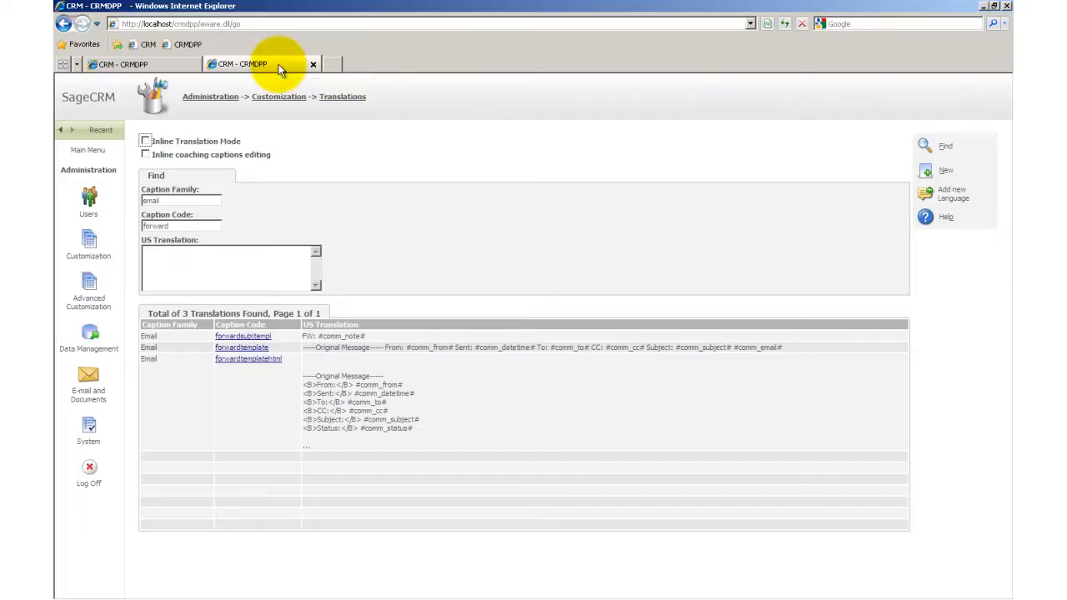
pyautogui.click(200, 219)
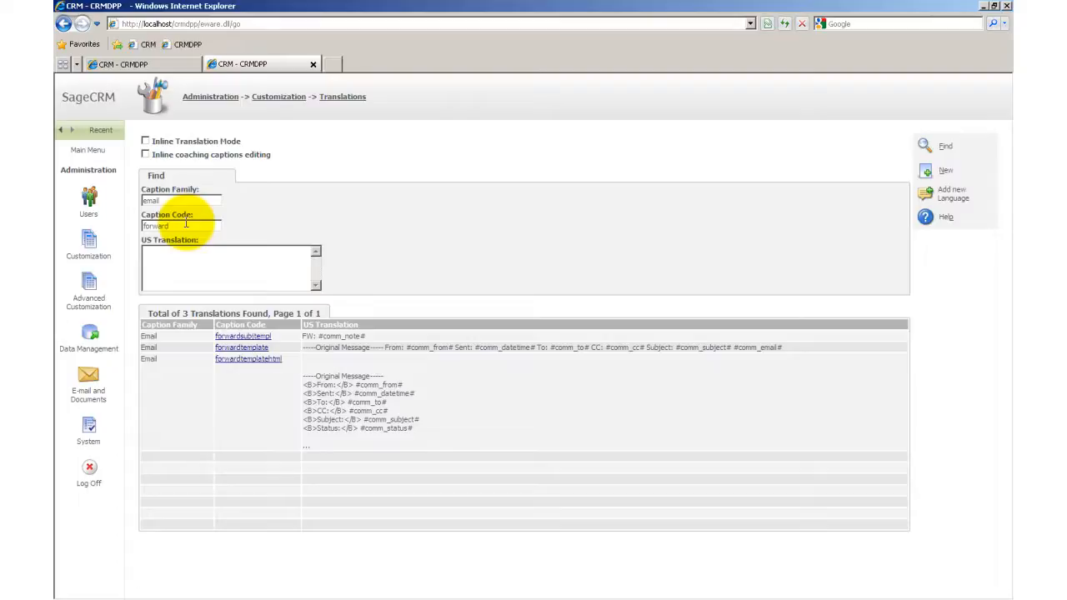
pyautogui.moveTo(190, 223); pyautogui.dragTo(143, 232)
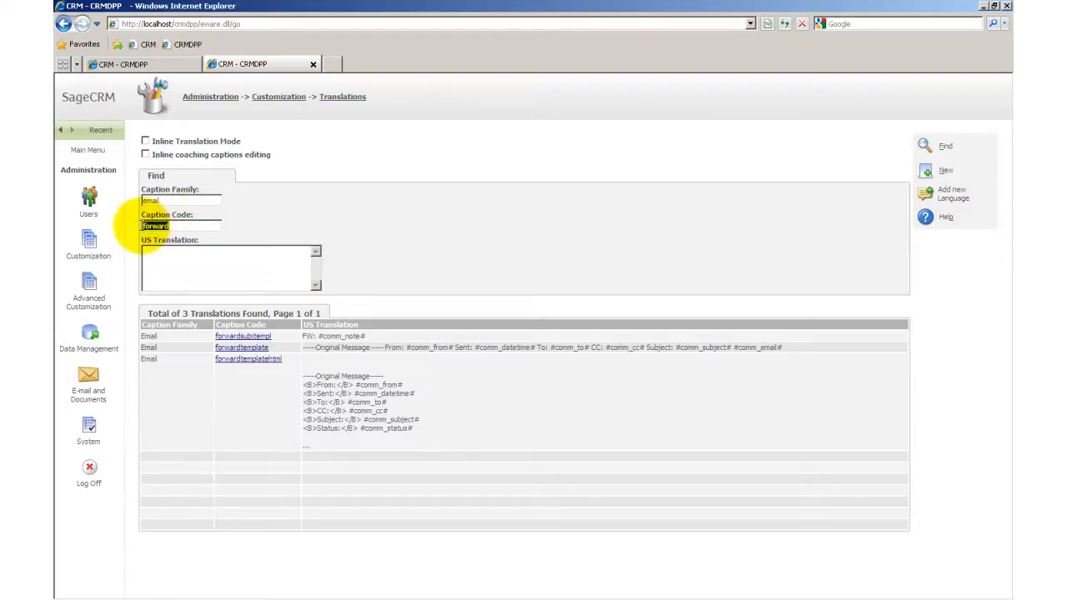
pyautogui.write('reply')
pyautogui.press('Return')
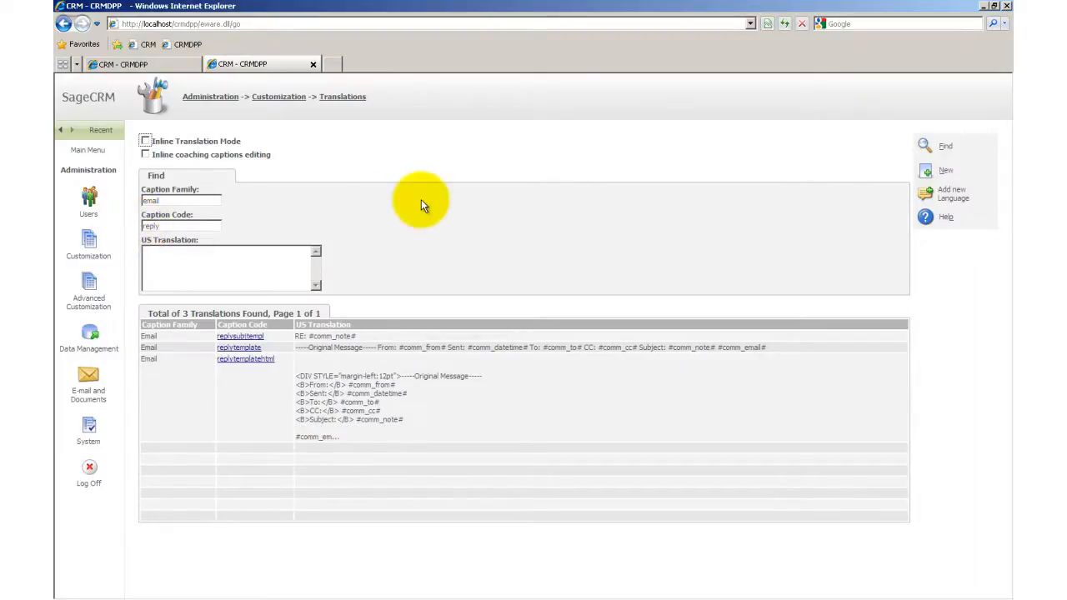